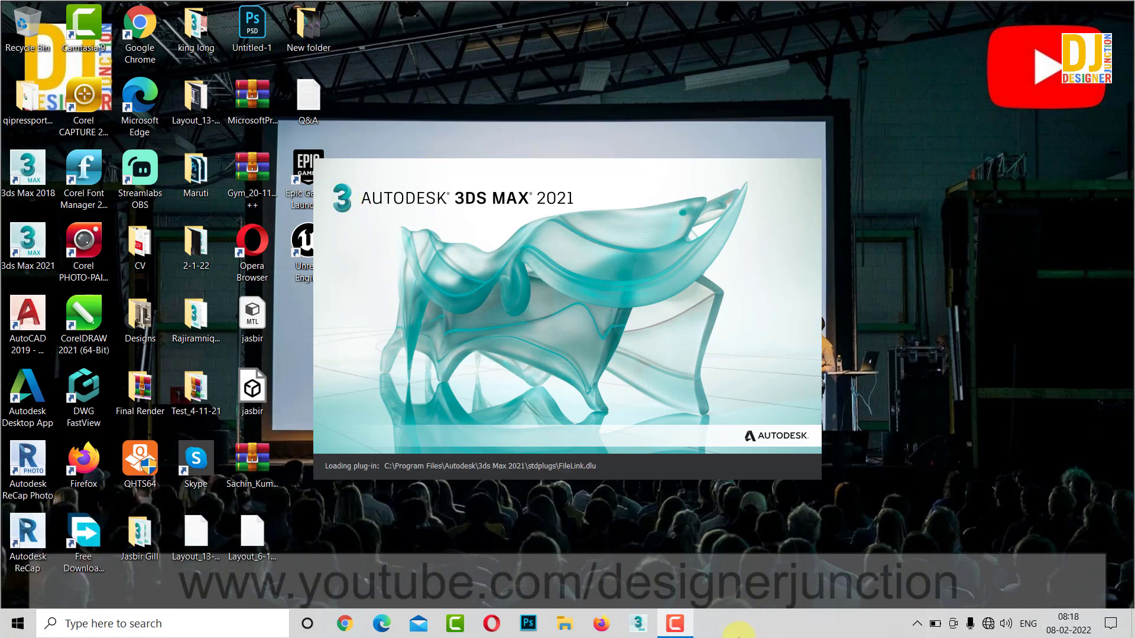
# Step: Let 3ds Max 2021 start loading and answer Yes to the plug-in DLL warning
pyautogui.click(566, 625)
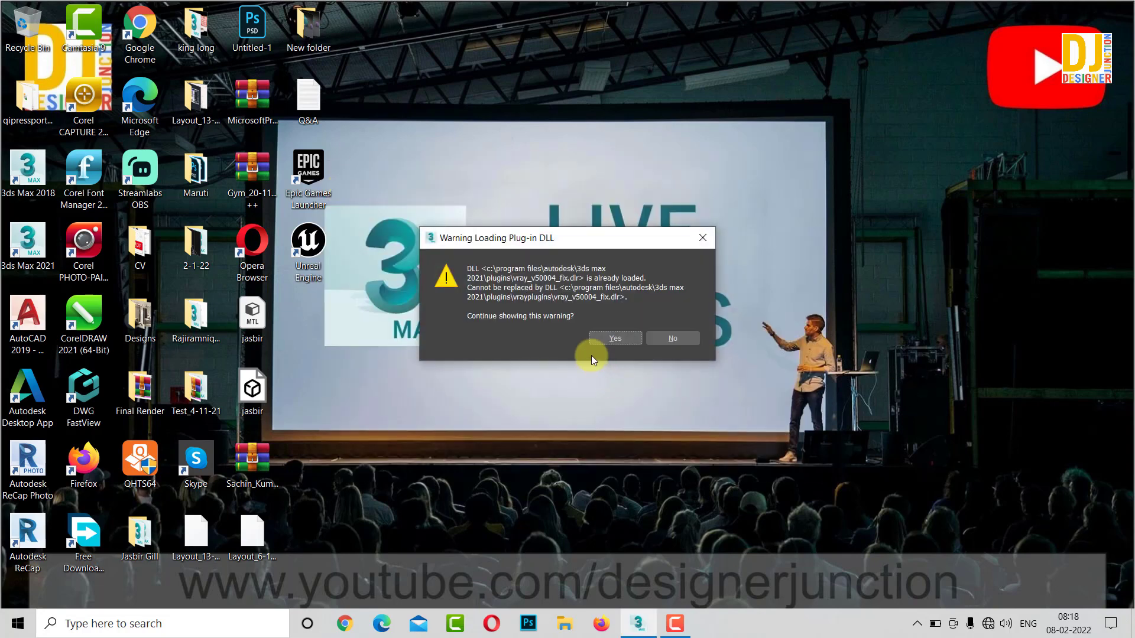
pyautogui.click(602, 340)
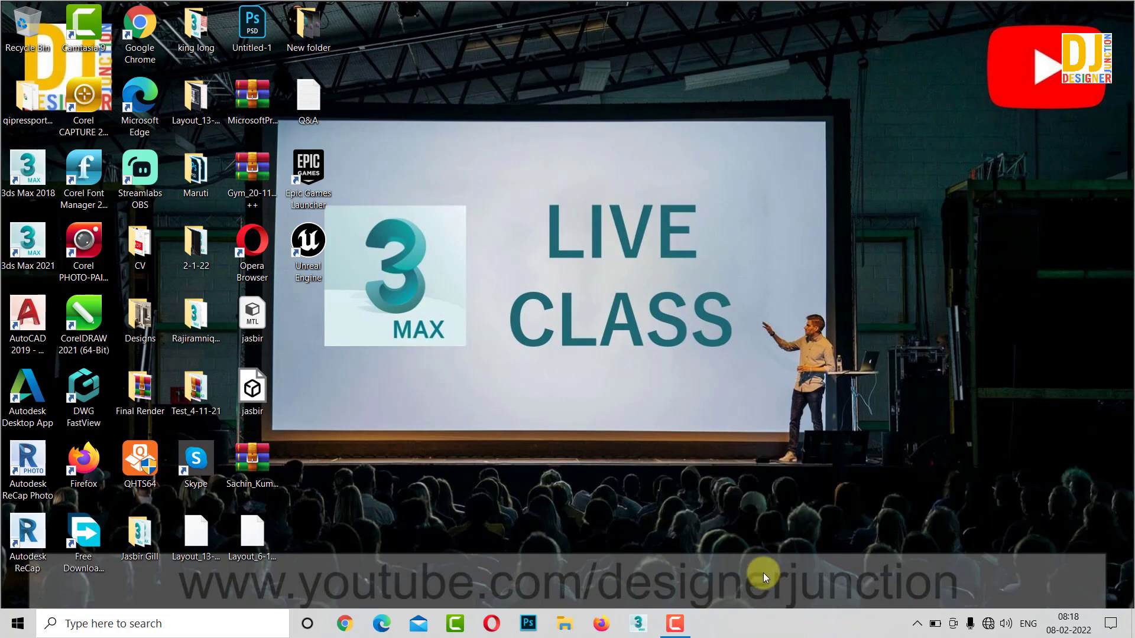
# Step: Open File Explorer and browse from This PC through OS (C:) and Users into your profile folder
pyautogui.click(565, 625)
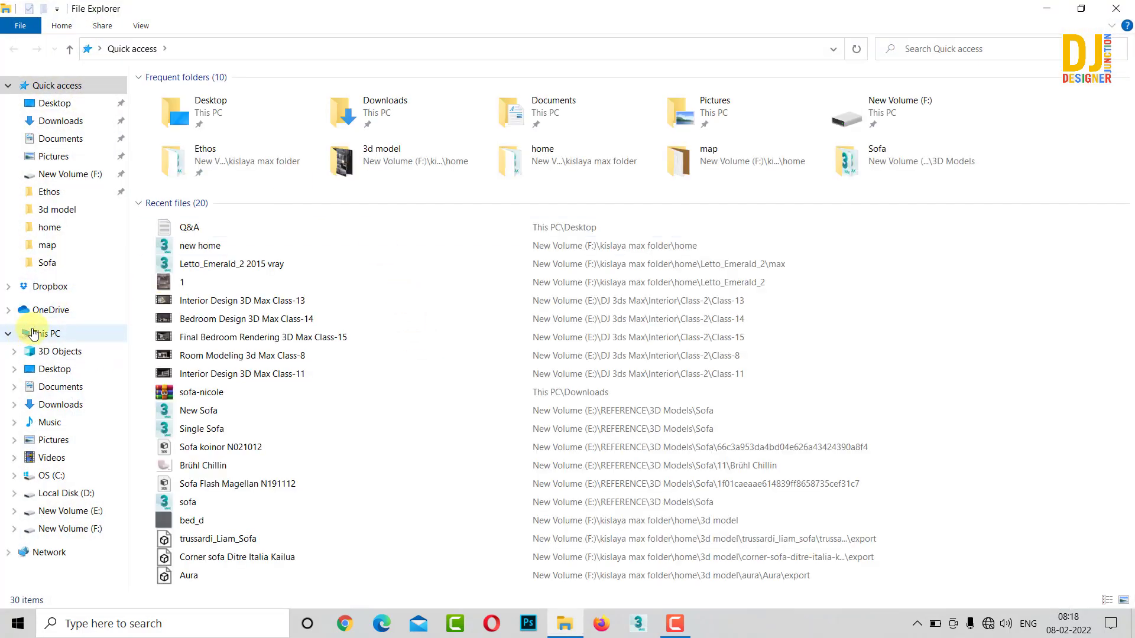
pyautogui.click(25, 341)
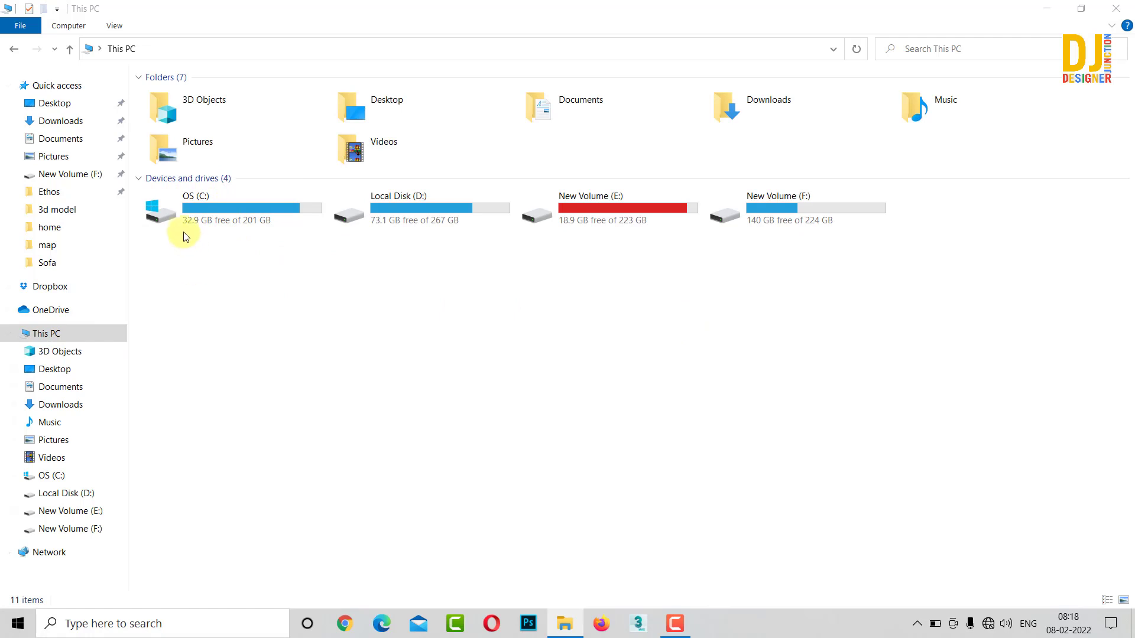
pyautogui.doubleClick(185, 214)
pyautogui.click(154, 98)
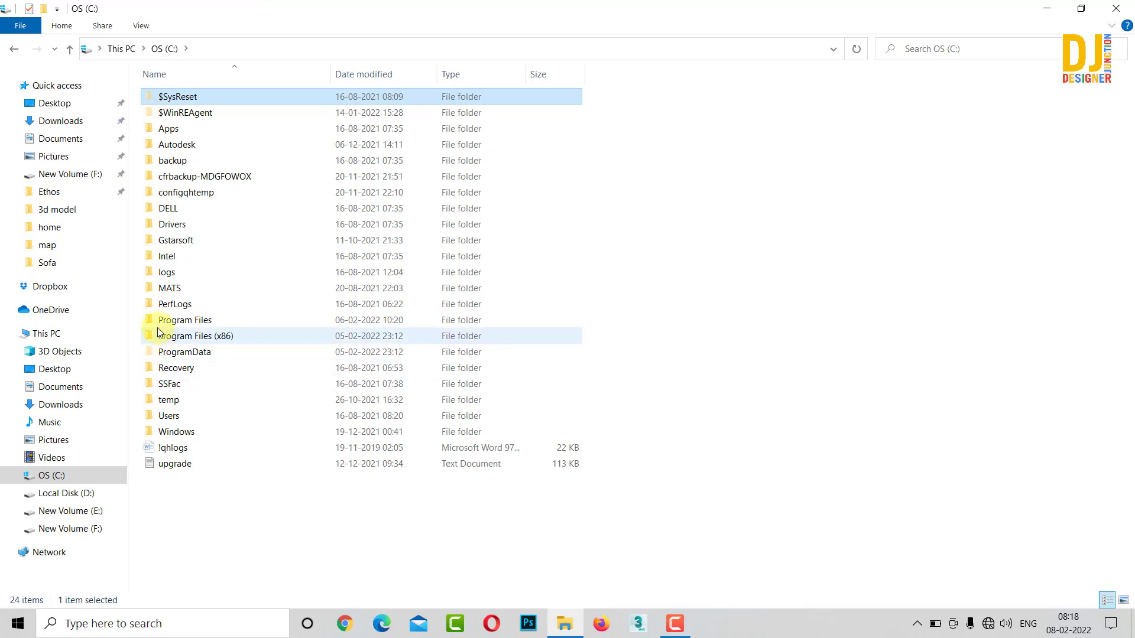
pyautogui.doubleClick(150, 417)
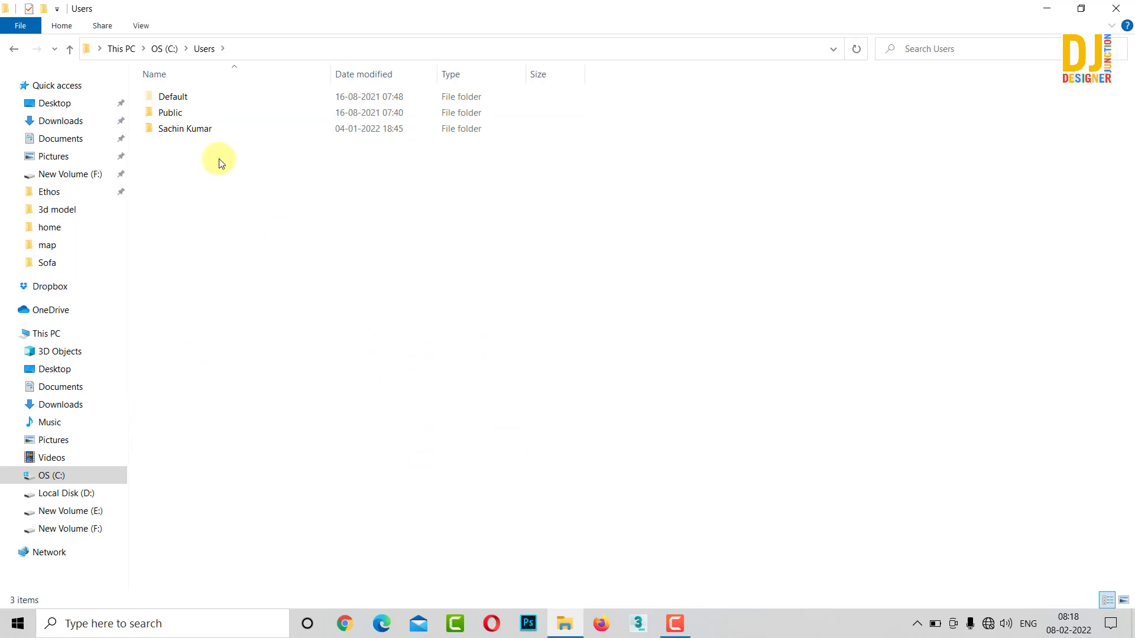
pyautogui.click(154, 130)
pyautogui.doubleClick(154, 130)
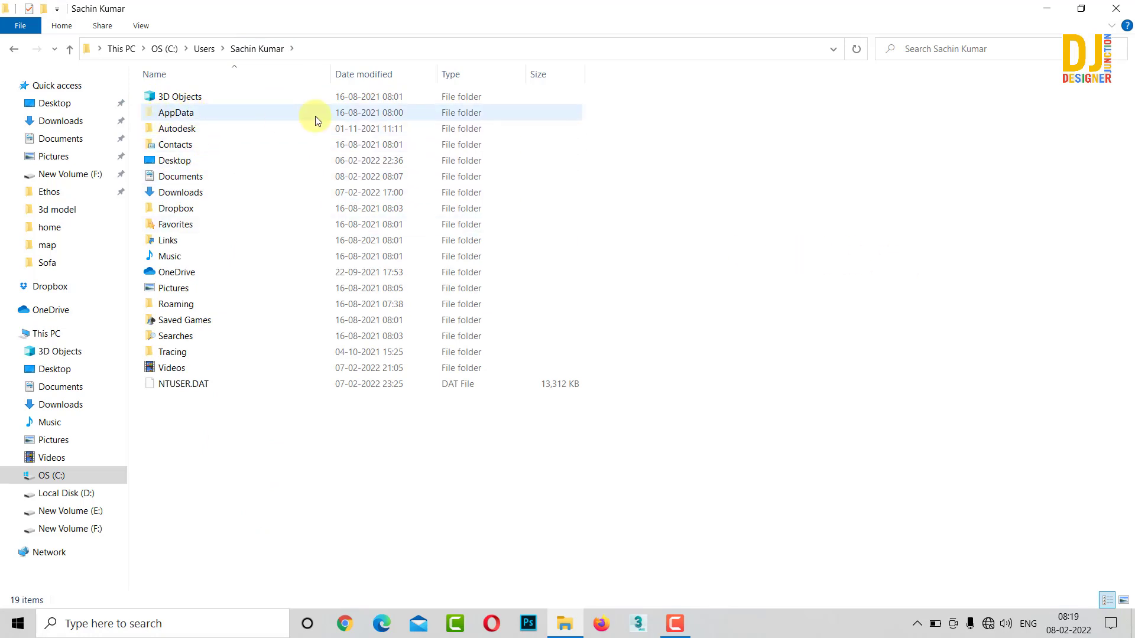
# Step: Go through AppData\Local\Autodesk into the 3dsMax folder
pyautogui.click(178, 114)
pyautogui.doubleClick(231, 115)
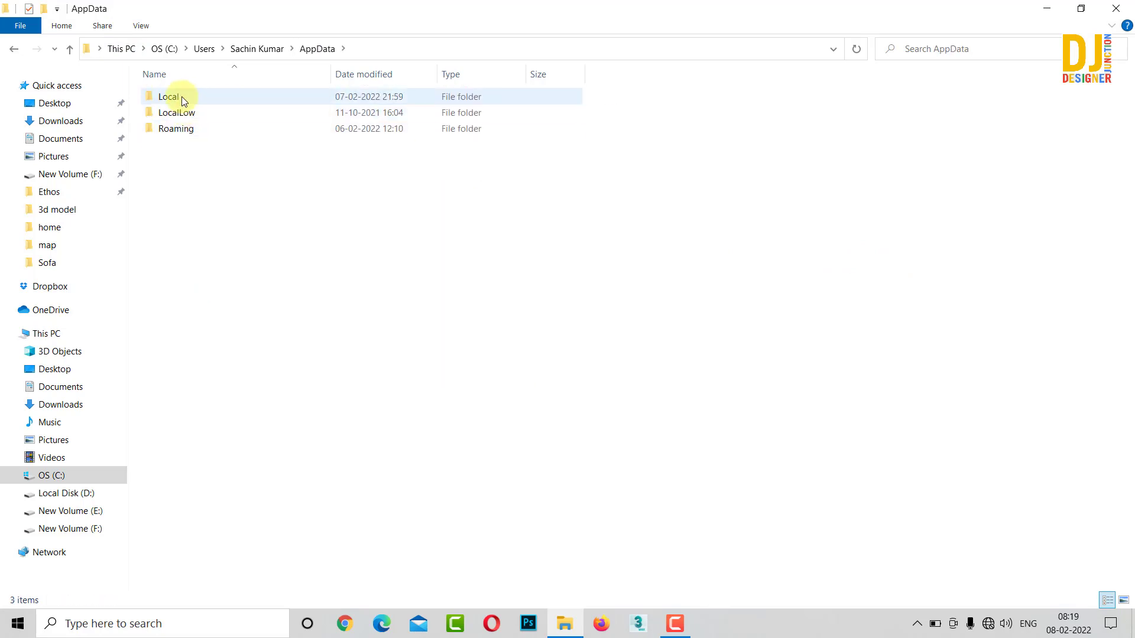
pyautogui.click(182, 97)
pyautogui.doubleClick(203, 99)
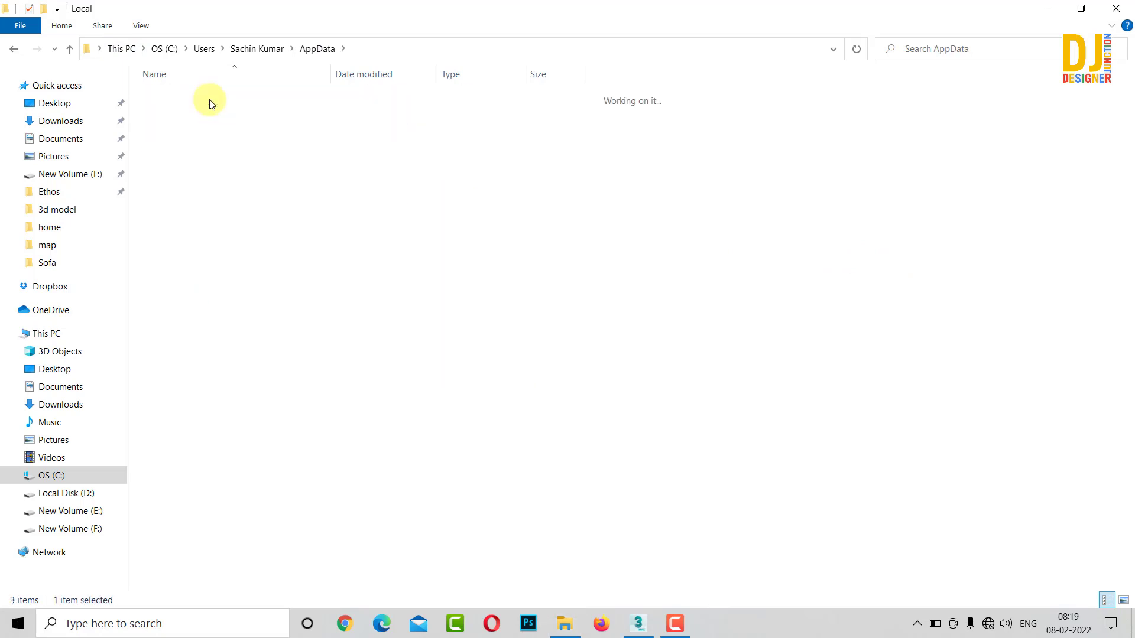
pyautogui.doubleClick(146, 128)
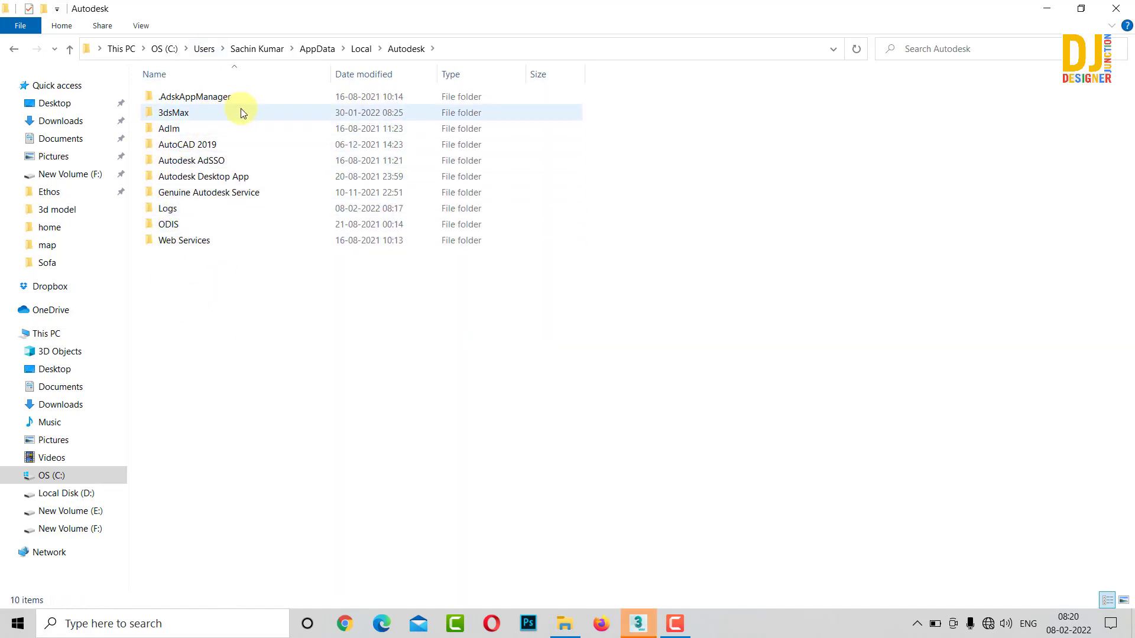
pyautogui.click(226, 114)
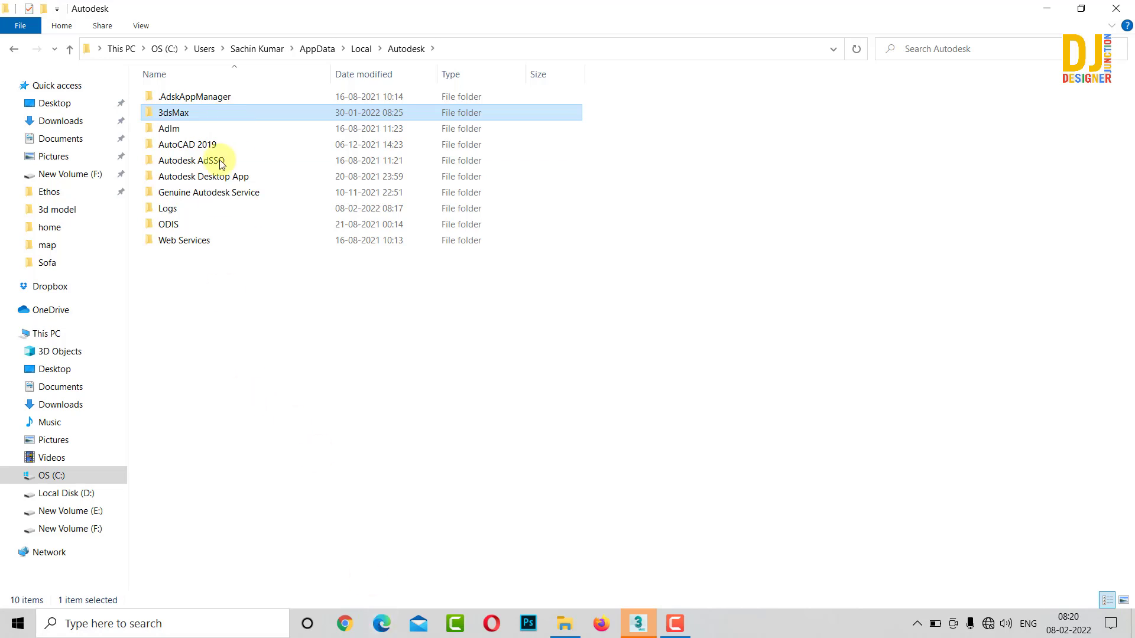
pyautogui.click(361, 49)
pyautogui.doubleClick(175, 129)
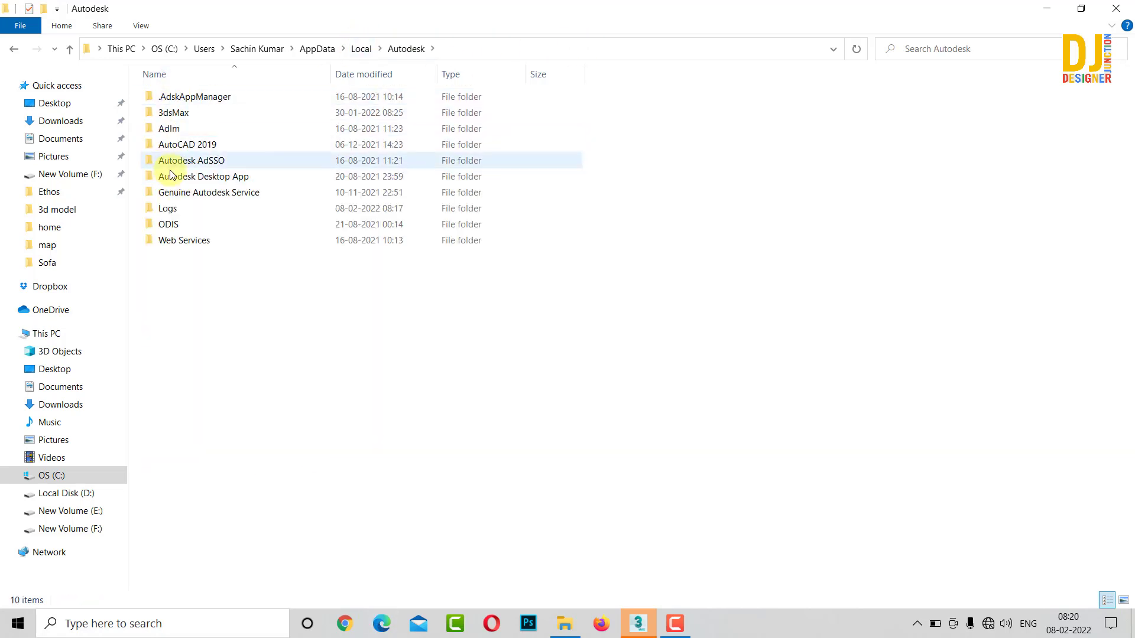
pyautogui.click(202, 114)
pyautogui.doubleClick(202, 115)
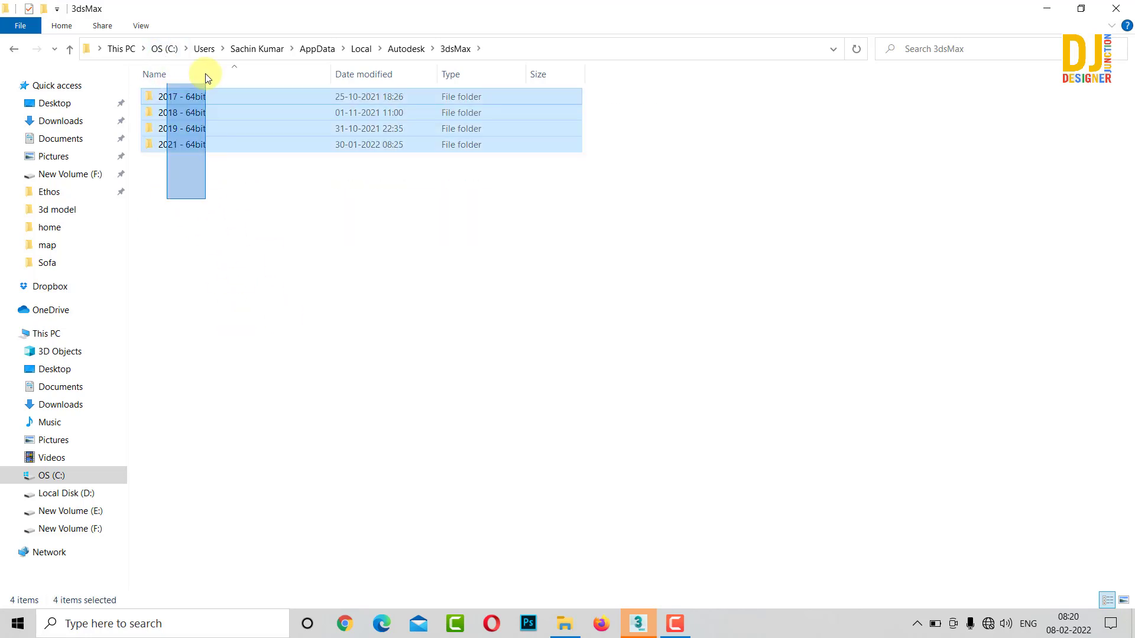
# Step: Delete the 2019 - 64bit and 2017 - 64bit version folders
pyautogui.moveTo(166, 198); pyautogui.dragTo(214, 243)
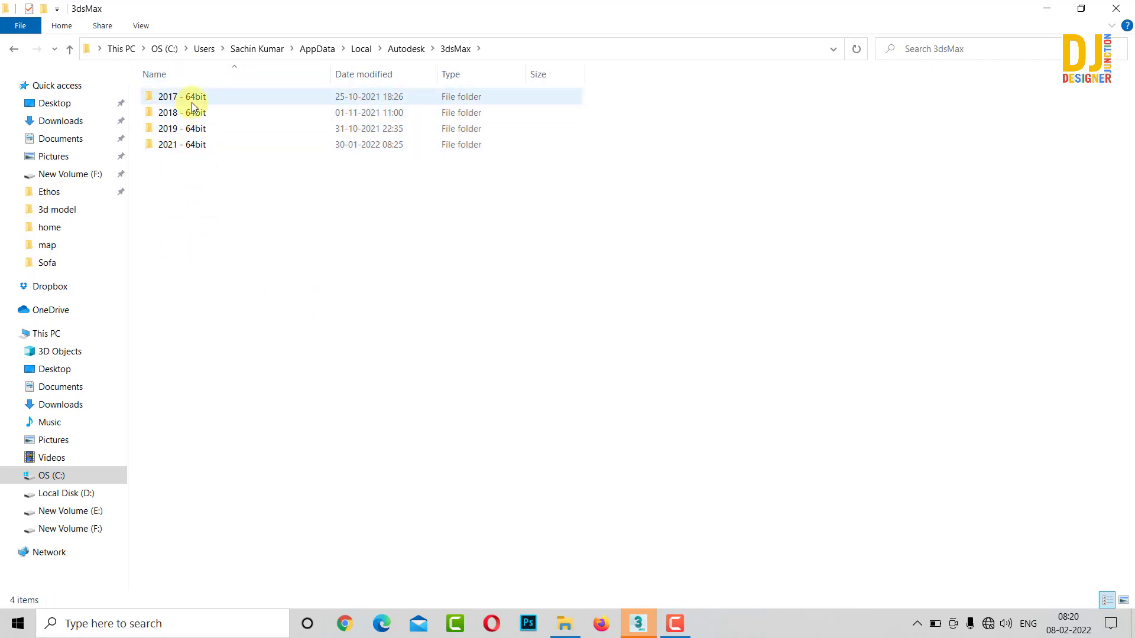
pyautogui.click(211, 130)
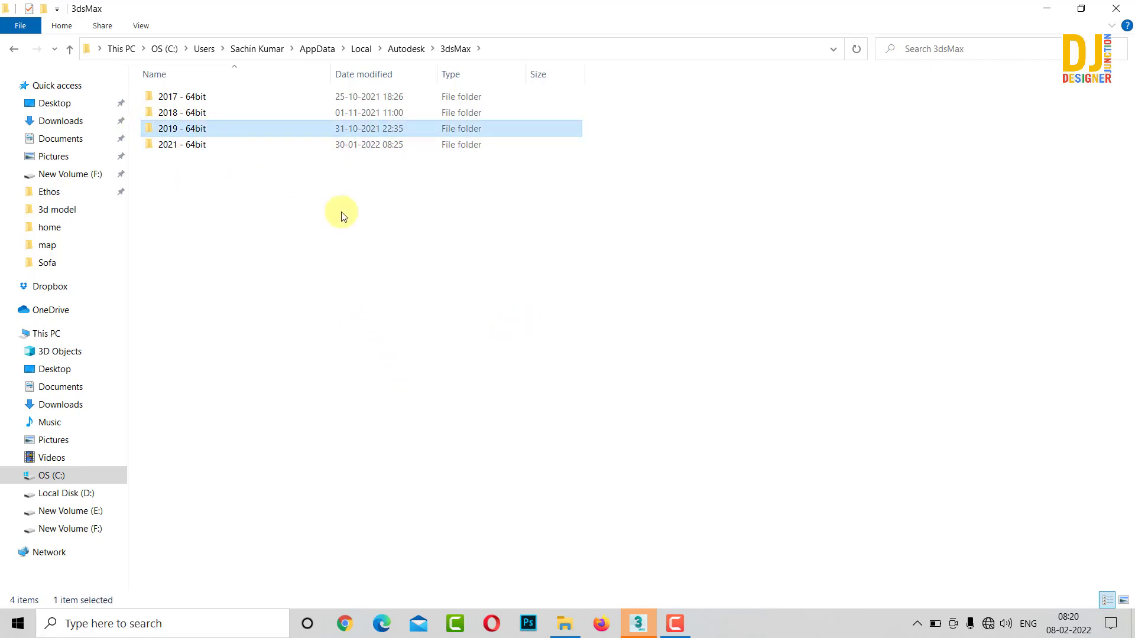
pyautogui.press('Delete')
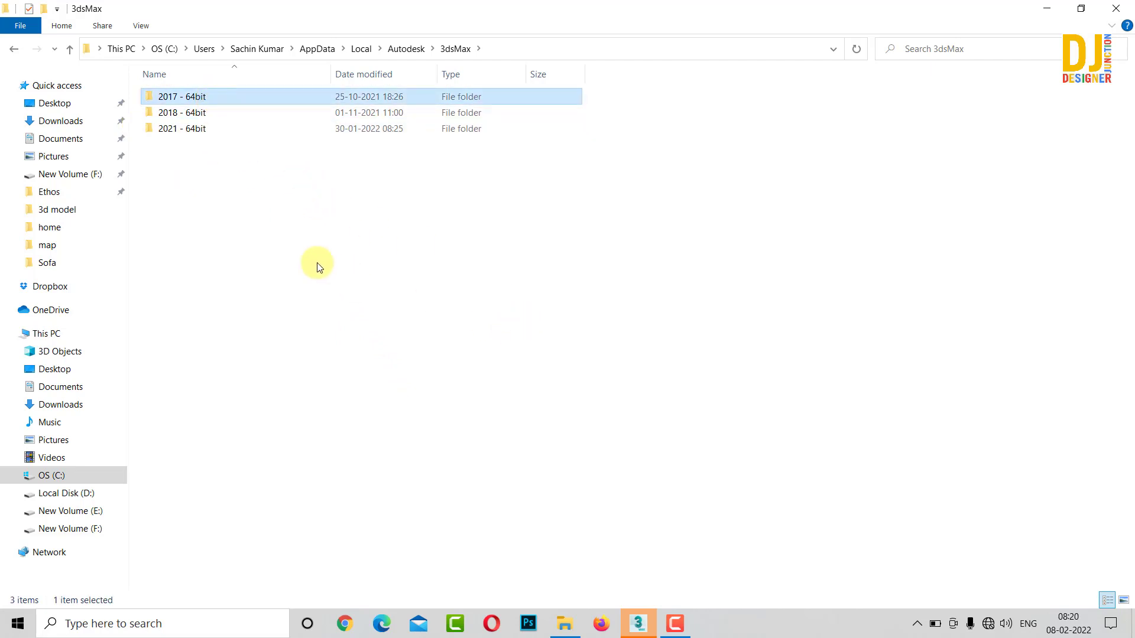
pyautogui.press('Delete')
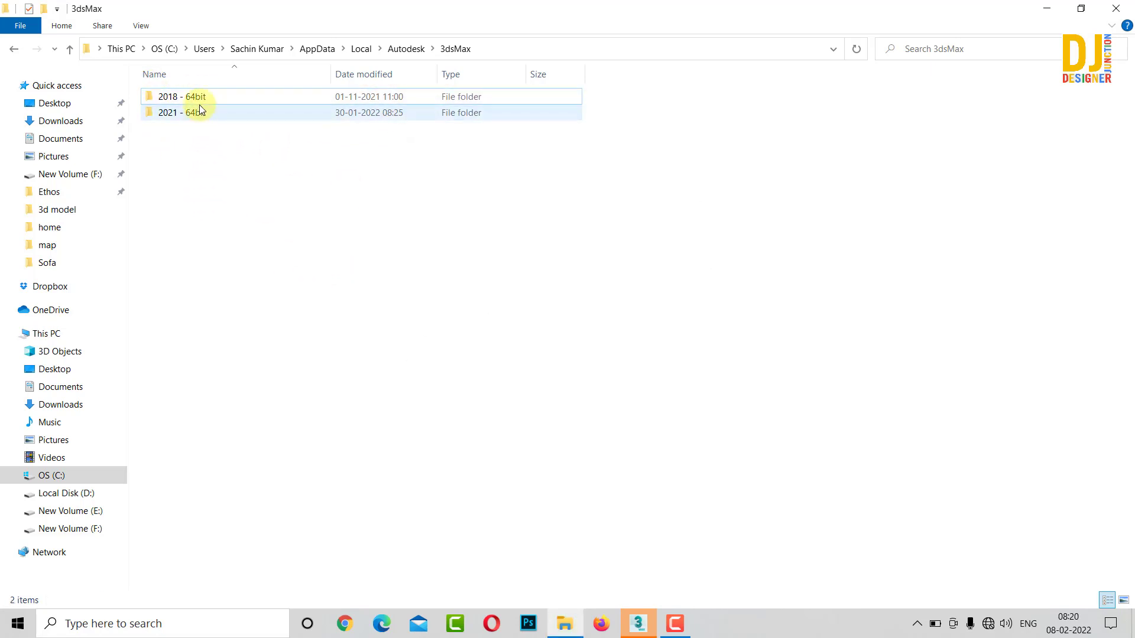
# Step: Look inside the 2021 - 64bit folder, then return to the 3dsMax folder
pyautogui.click(170, 114)
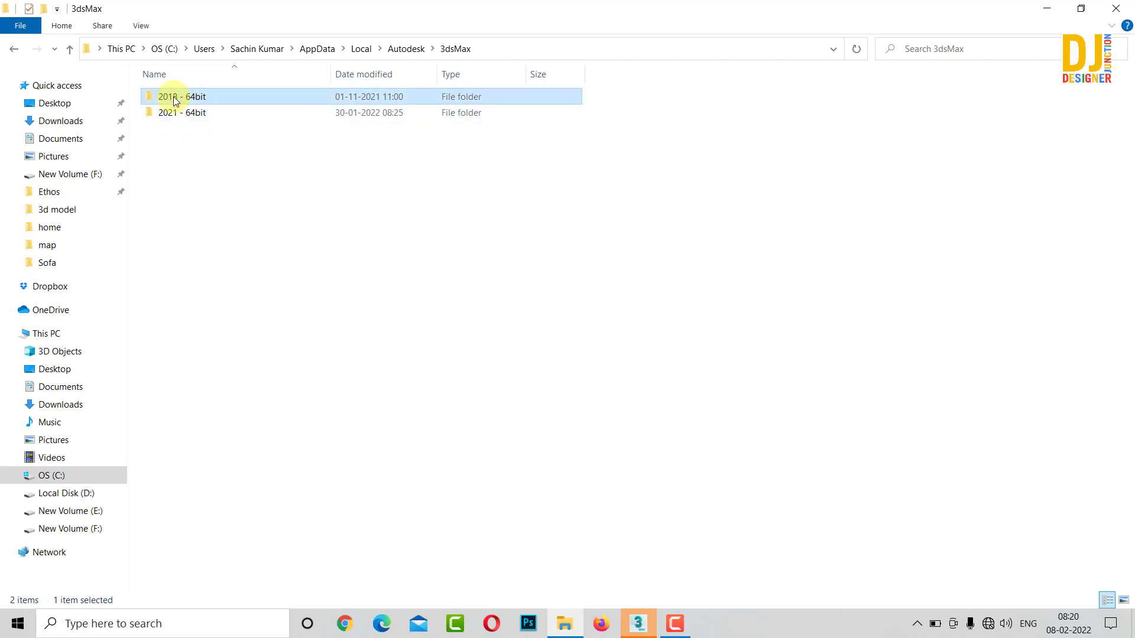
pyautogui.click(220, 264)
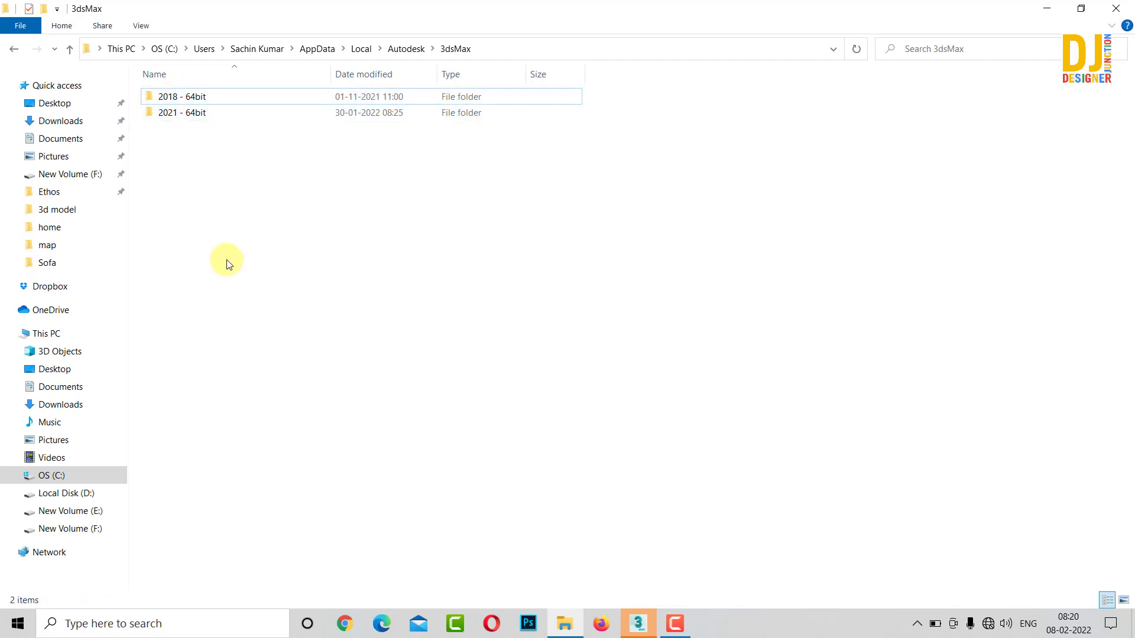
pyautogui.doubleClick(166, 114)
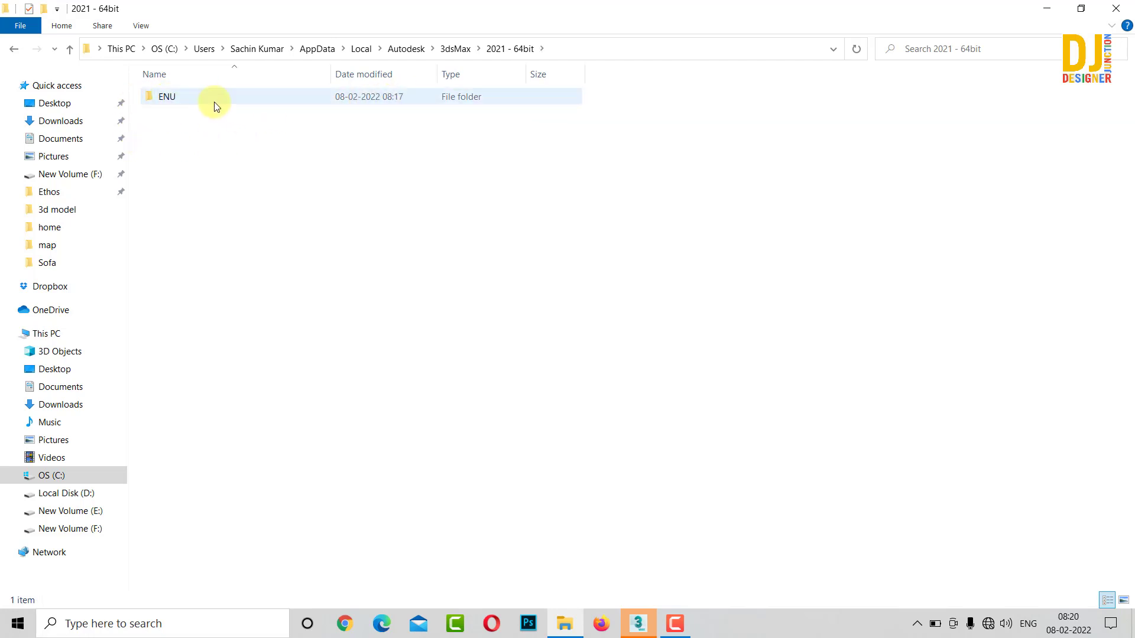
pyautogui.moveTo(167, 96)
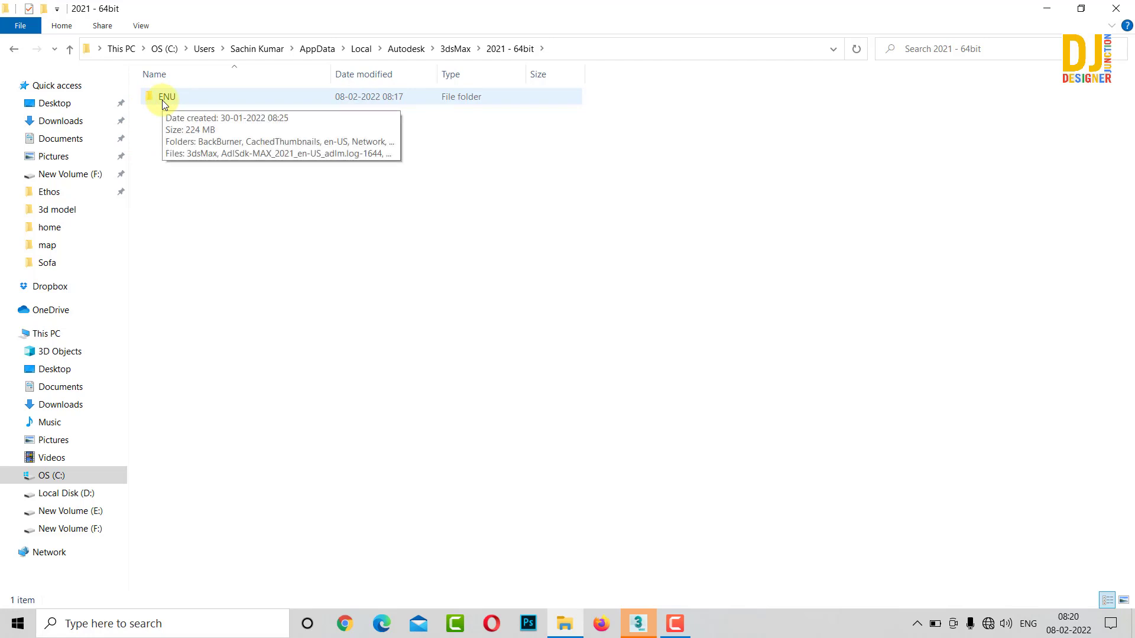
pyautogui.click(141, 100)
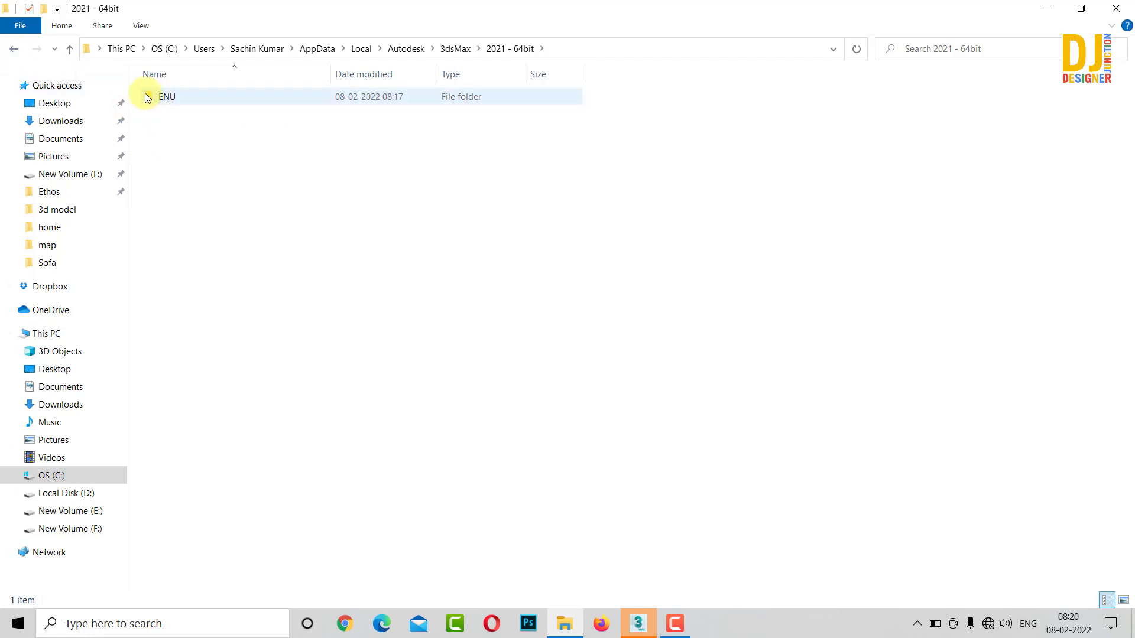
pyautogui.click(14, 48)
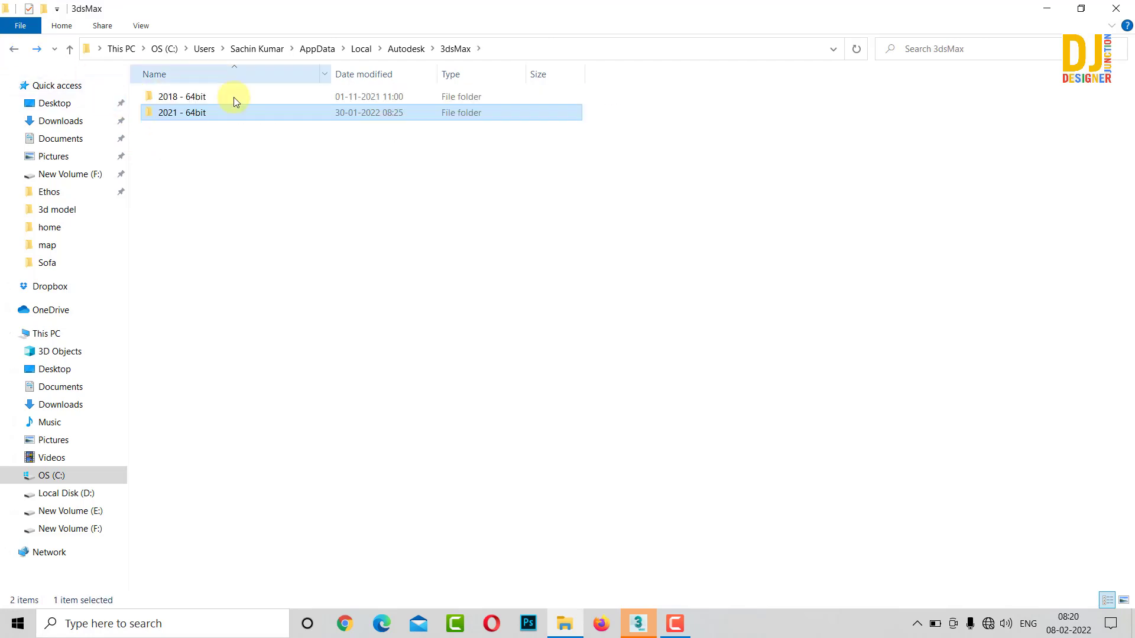
# Step: Check the 2018 - 64bit folder, then open 2021 - 64bit to see its ENU subfolder
pyautogui.click(171, 96)
pyautogui.doubleClick(171, 96)
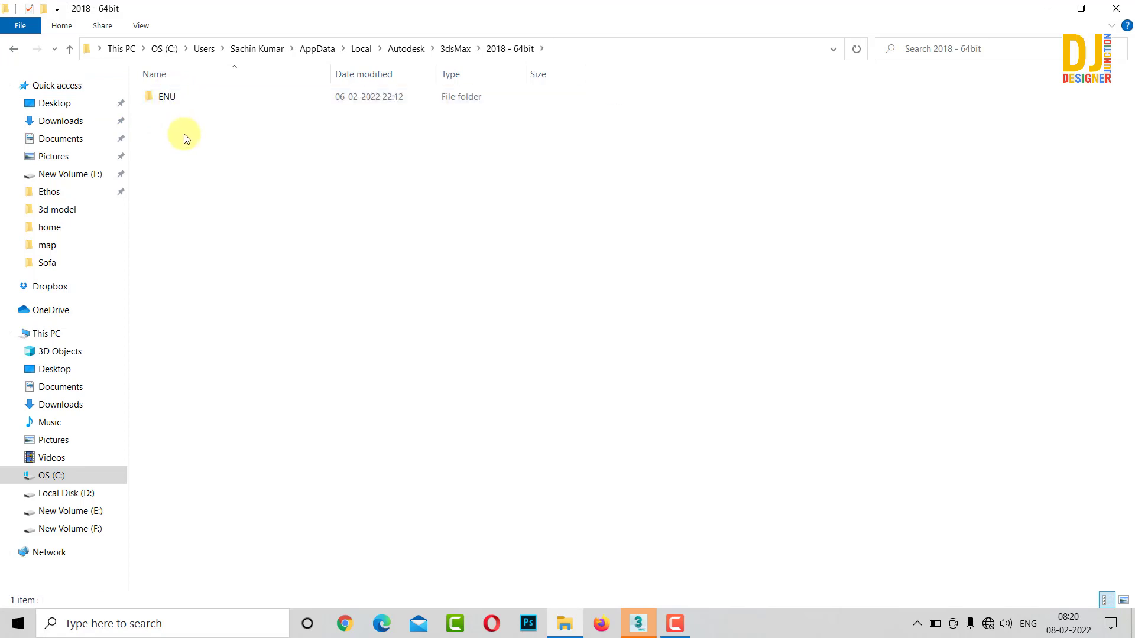
pyautogui.click(13, 49)
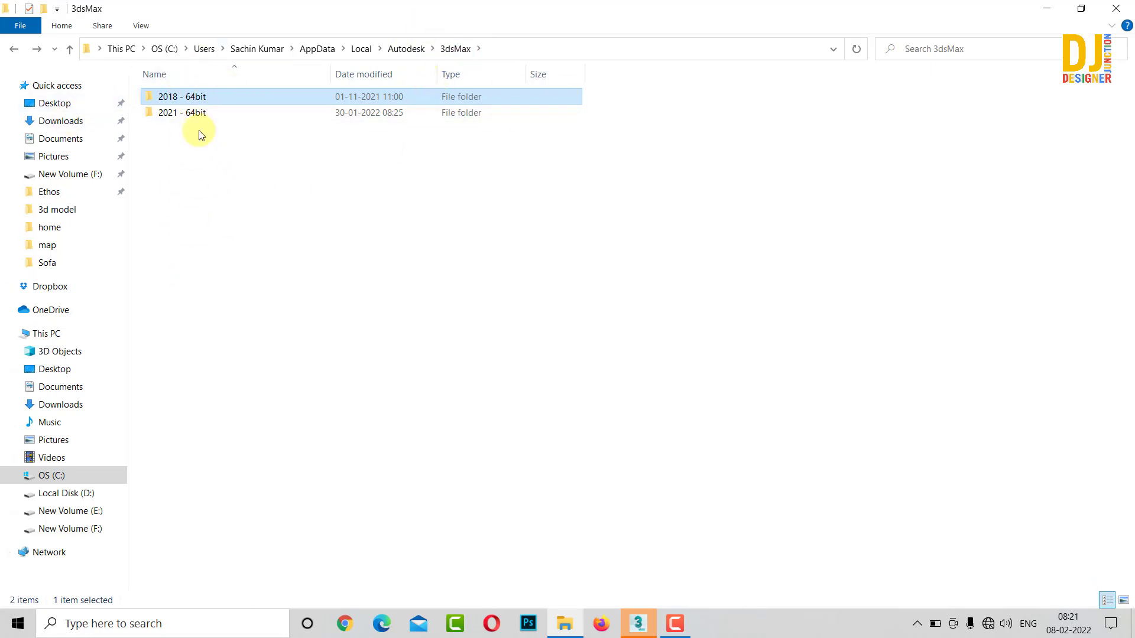
pyautogui.click(183, 163)
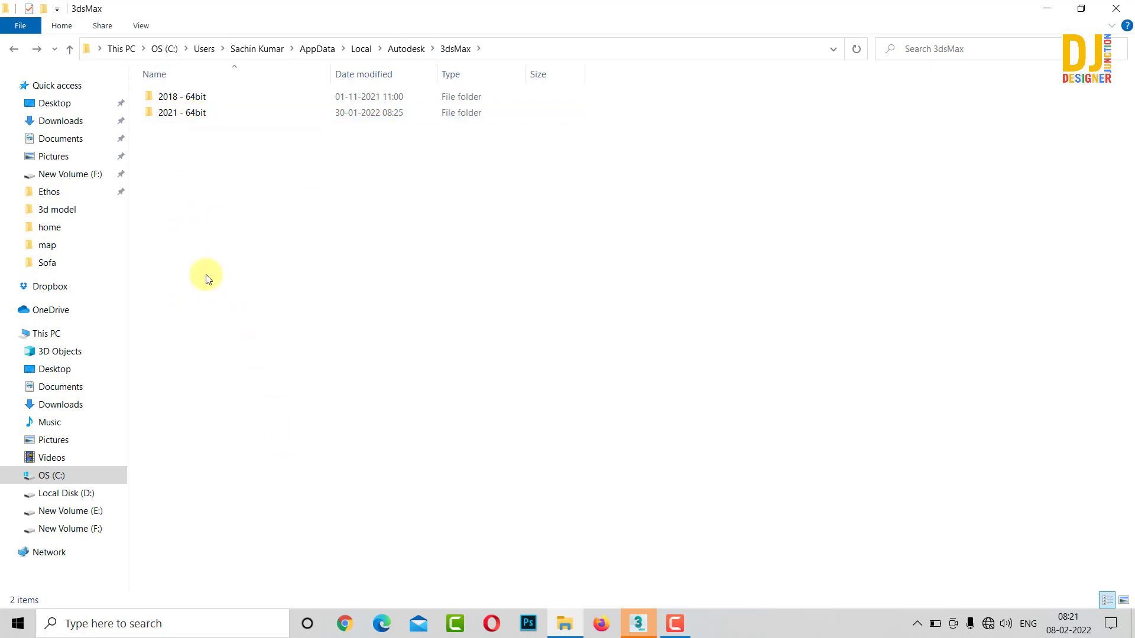
pyautogui.doubleClick(170, 112)
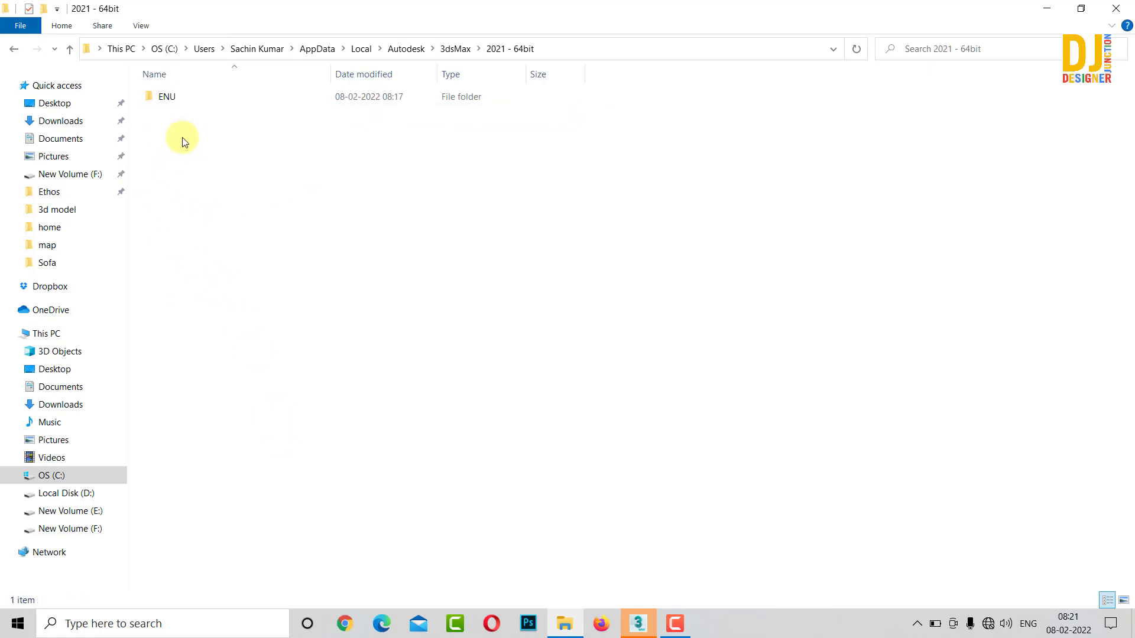
pyautogui.click(161, 98)
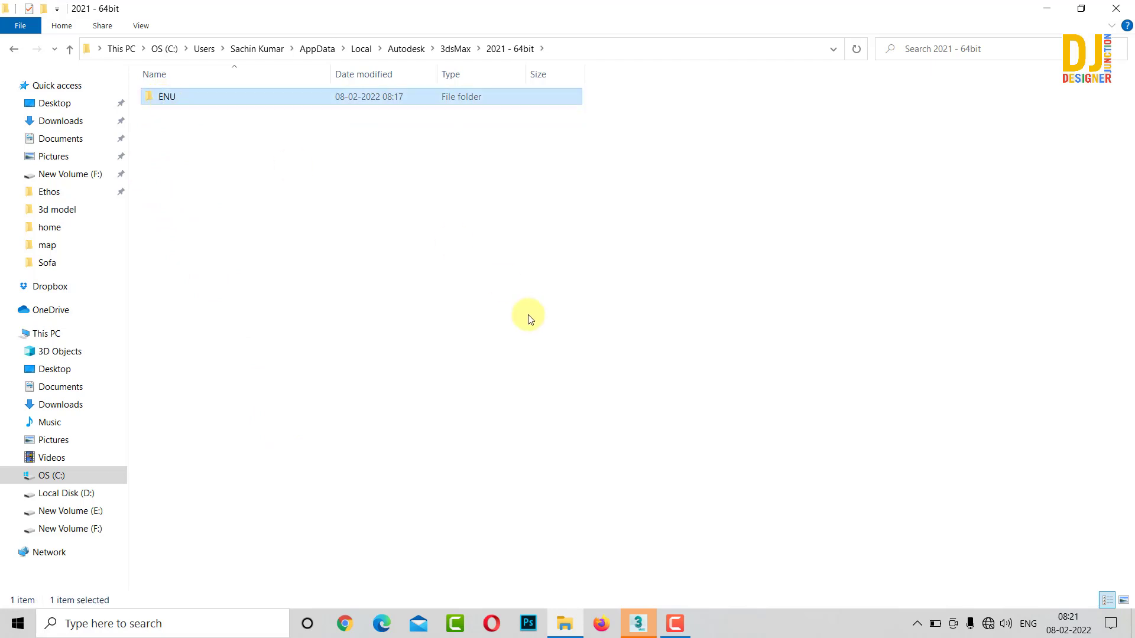
pyautogui.click(361, 342)
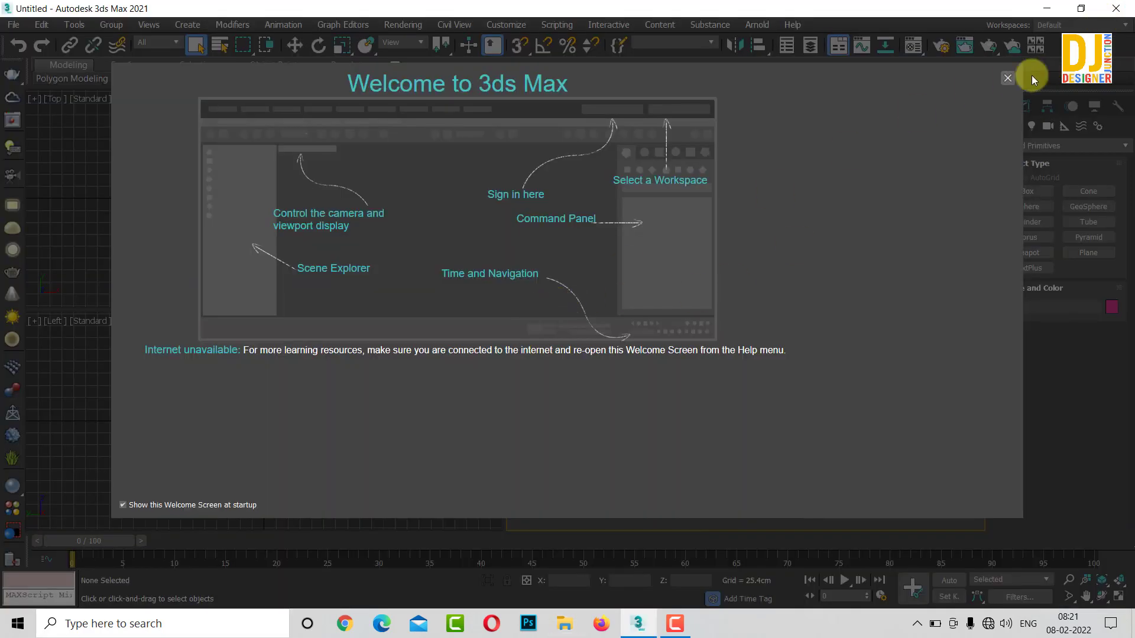
# Step: Close the Welcome screen and click across the viewports, ending on Perspective
pyautogui.click(1007, 78)
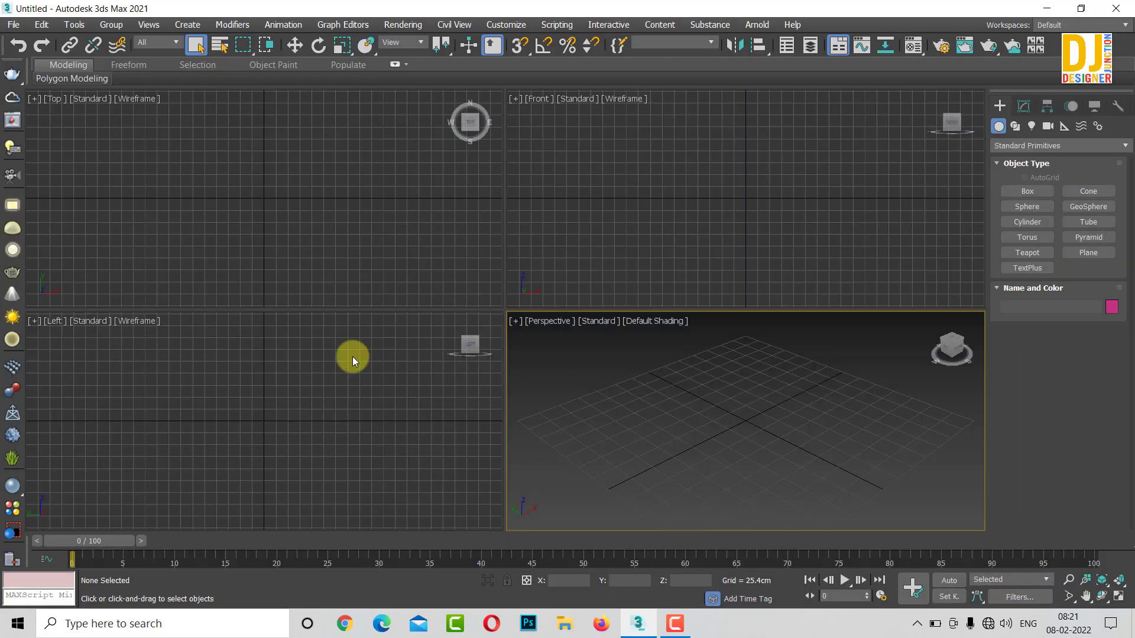
pyautogui.click(801, 405)
pyautogui.click(368, 173)
pyautogui.click(715, 448)
pyautogui.click(257, 250)
pyautogui.click(650, 237)
pyautogui.click(741, 458)
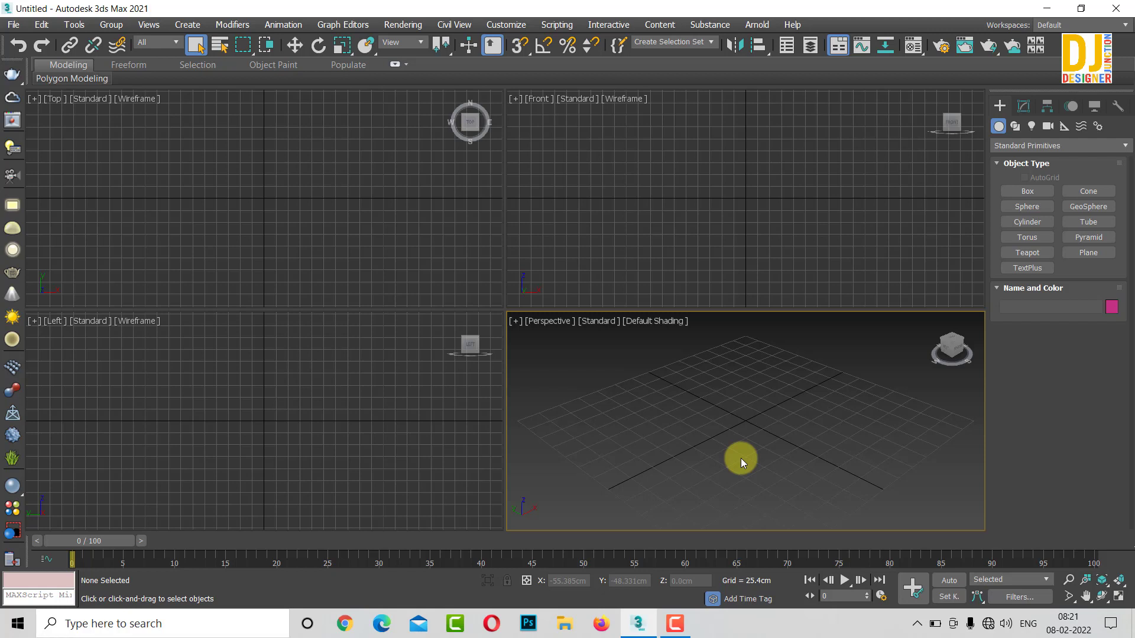
# Step: Switch the active viewport among Top, Front and Perspective
pyautogui.click(346, 250)
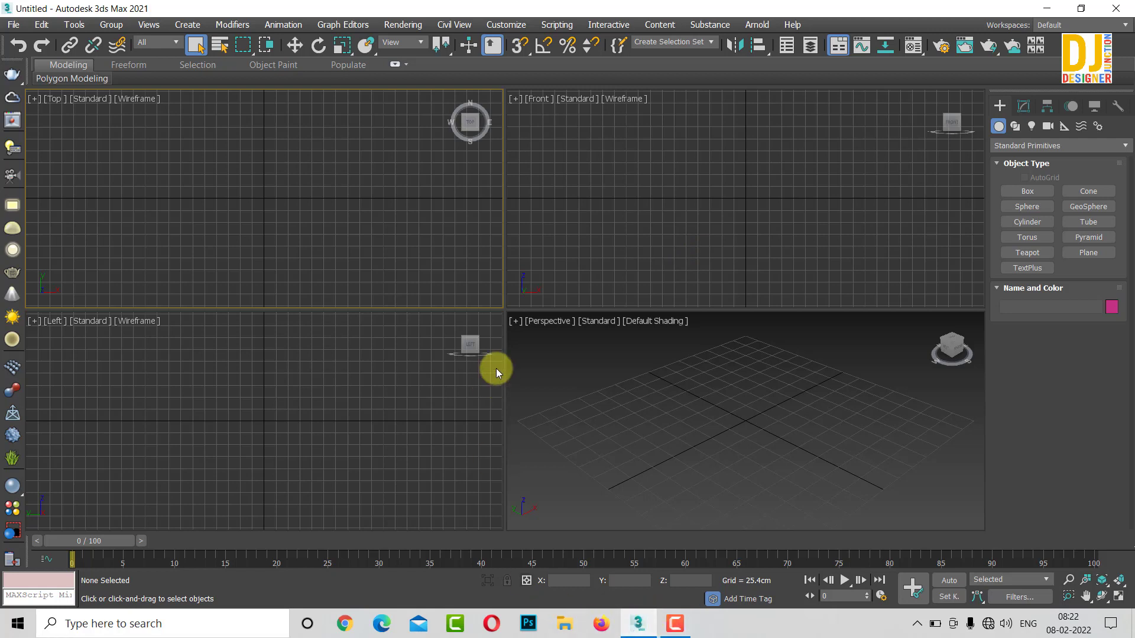
pyautogui.click(807, 153)
pyautogui.click(666, 435)
pyautogui.click(606, 139)
pyautogui.click(602, 462)
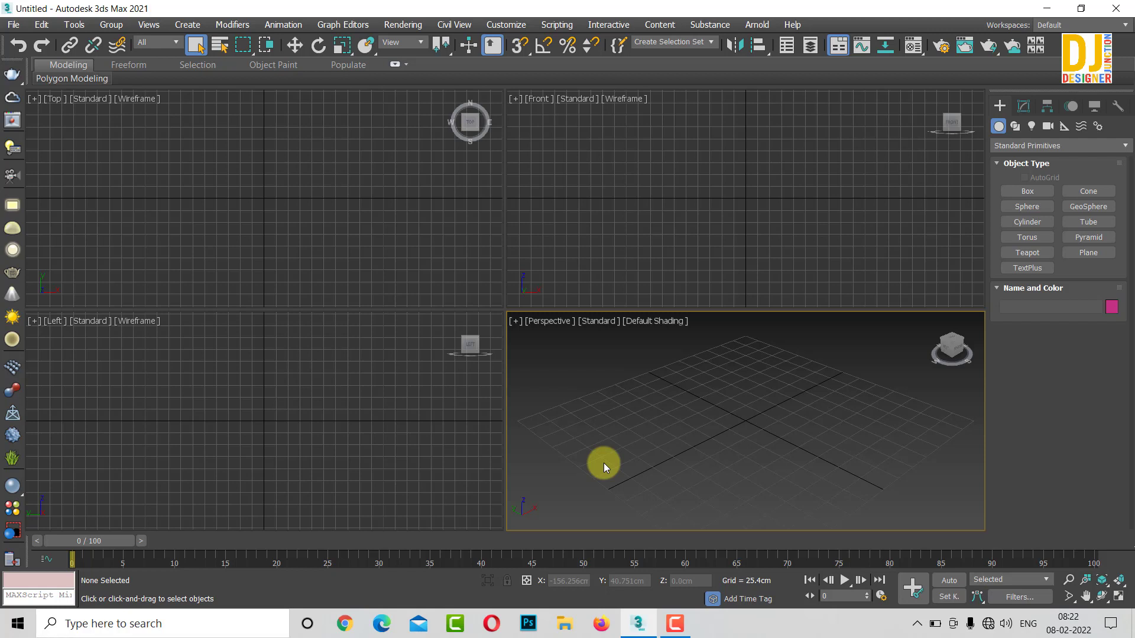
# Step: Cycle through all four viewports again, leaving Front active
pyautogui.click(244, 235)
pyautogui.click(707, 203)
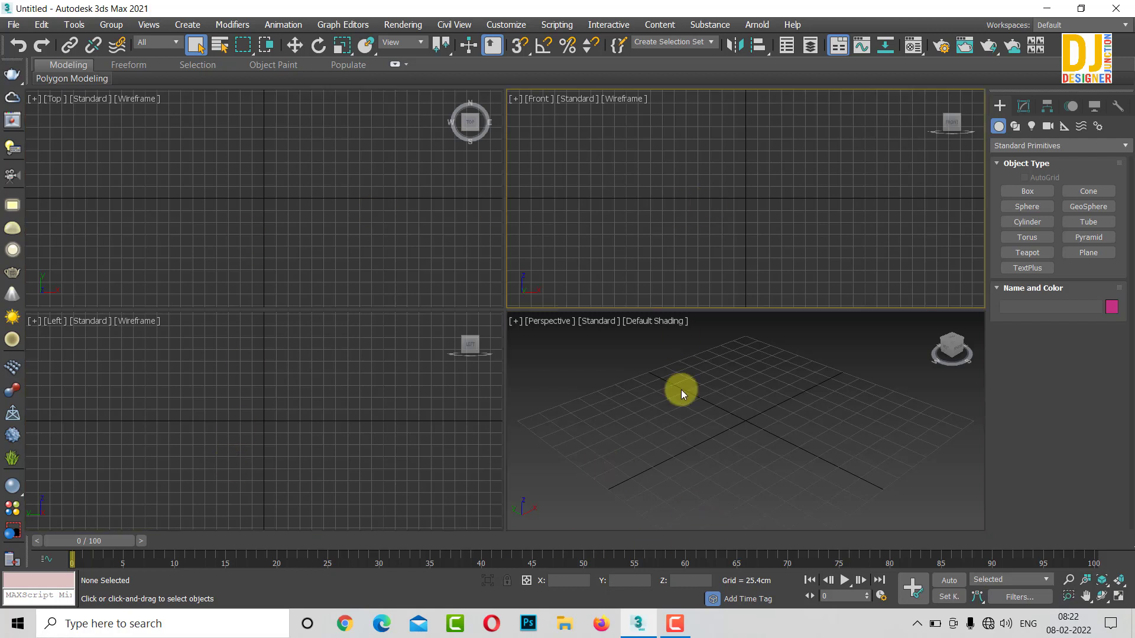
pyautogui.click(681, 387)
pyautogui.click(177, 355)
pyautogui.click(160, 244)
pyautogui.click(710, 207)
pyautogui.click(662, 375)
pyautogui.click(248, 384)
pyautogui.click(314, 225)
pyautogui.click(710, 207)
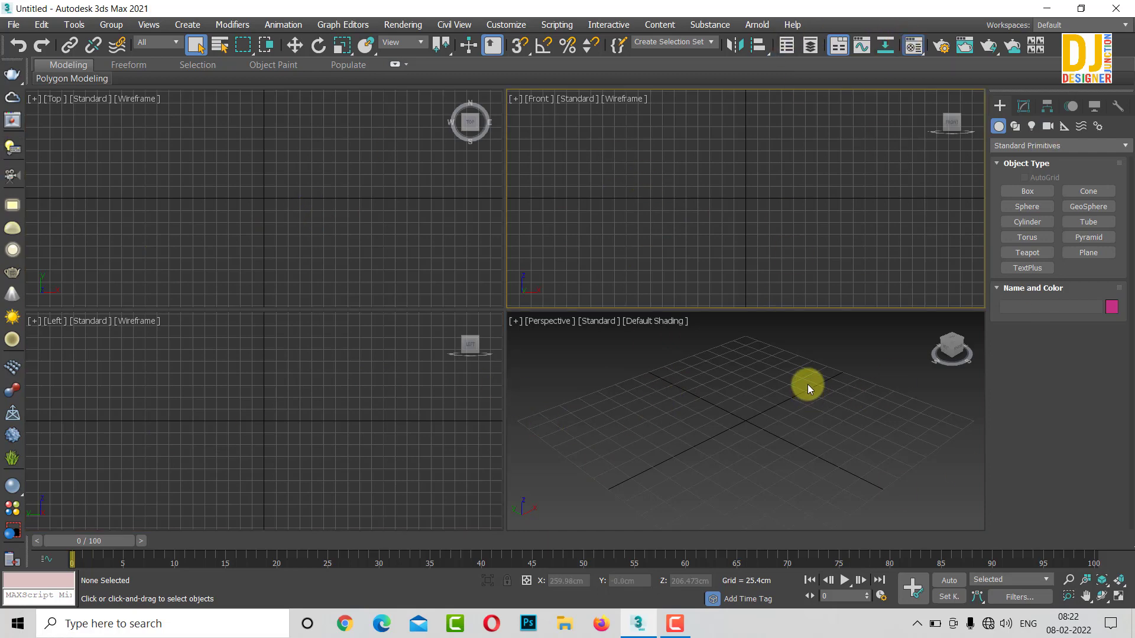
pyautogui.press('m')
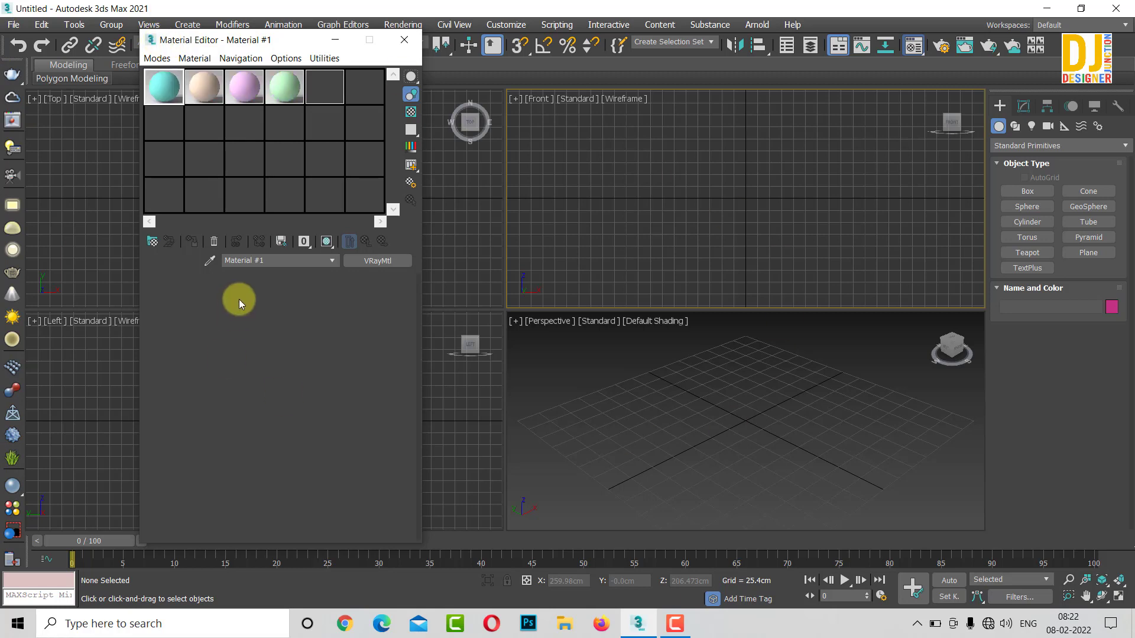
pyautogui.click(401, 42)
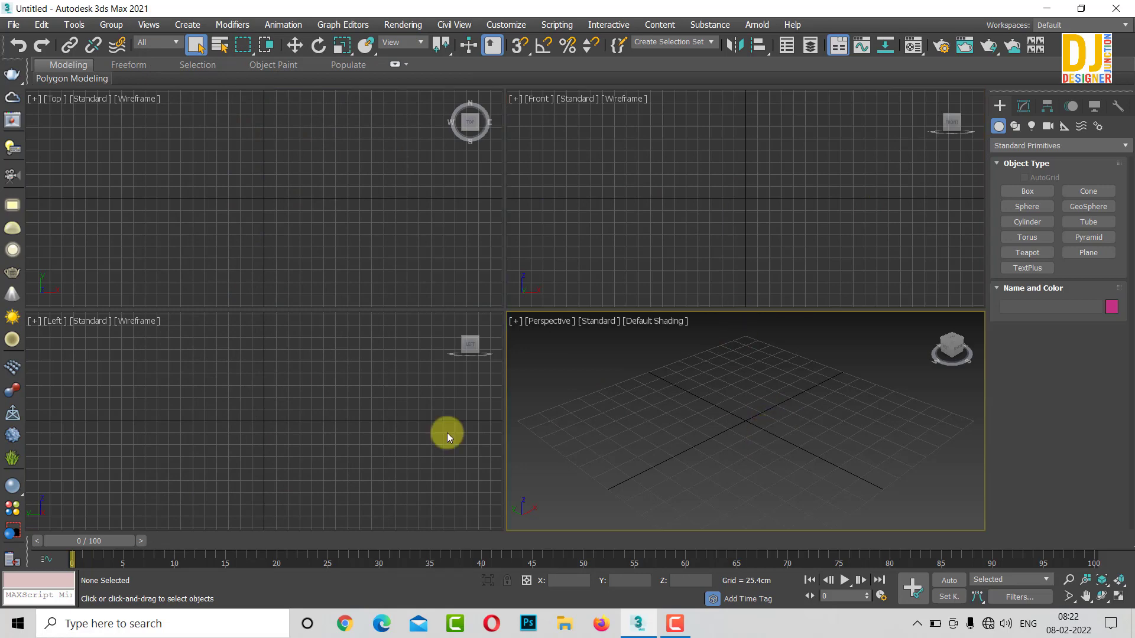
pyautogui.click(183, 243)
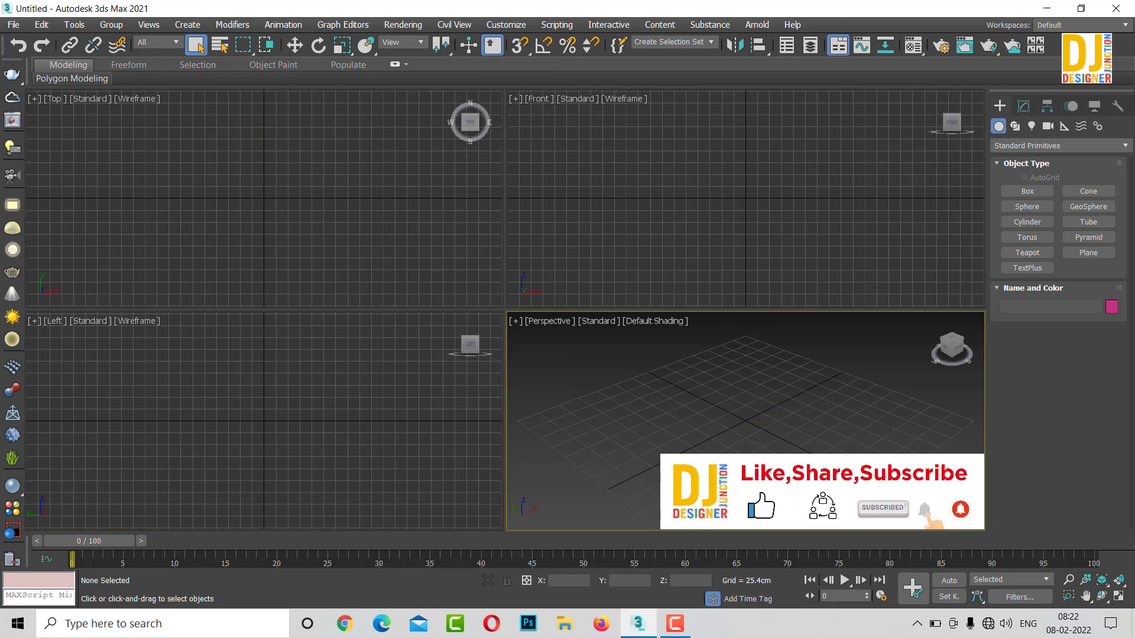
pyautogui.click(788, 407)
# Step: Activate Perspective, maximize it with Alt+W, and toggle the home grid with G
pyautogui.click(481, 422)
pyautogui.click(239, 202)
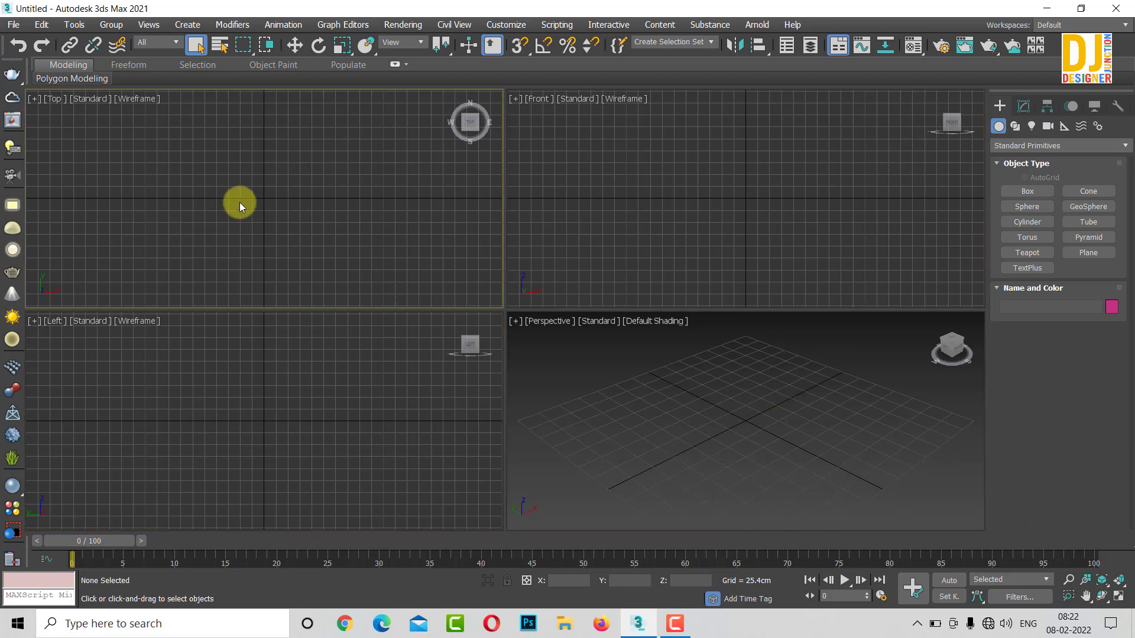
pyautogui.click(620, 224)
pyautogui.click(682, 449)
pyautogui.hotkey('alt', 'w')
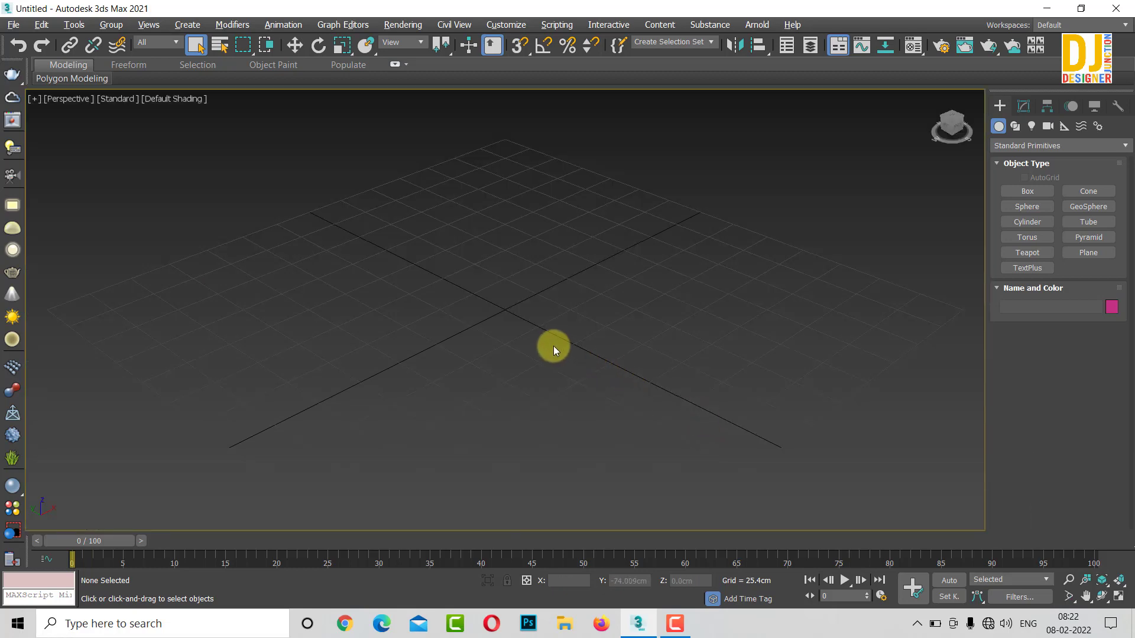
pyautogui.press('g')
pyautogui.press('g')
pyautogui.press('g')
pyautogui.press('g')
pyautogui.press('g')
pyautogui.press('g')
pyautogui.press('g')
pyautogui.press('g')
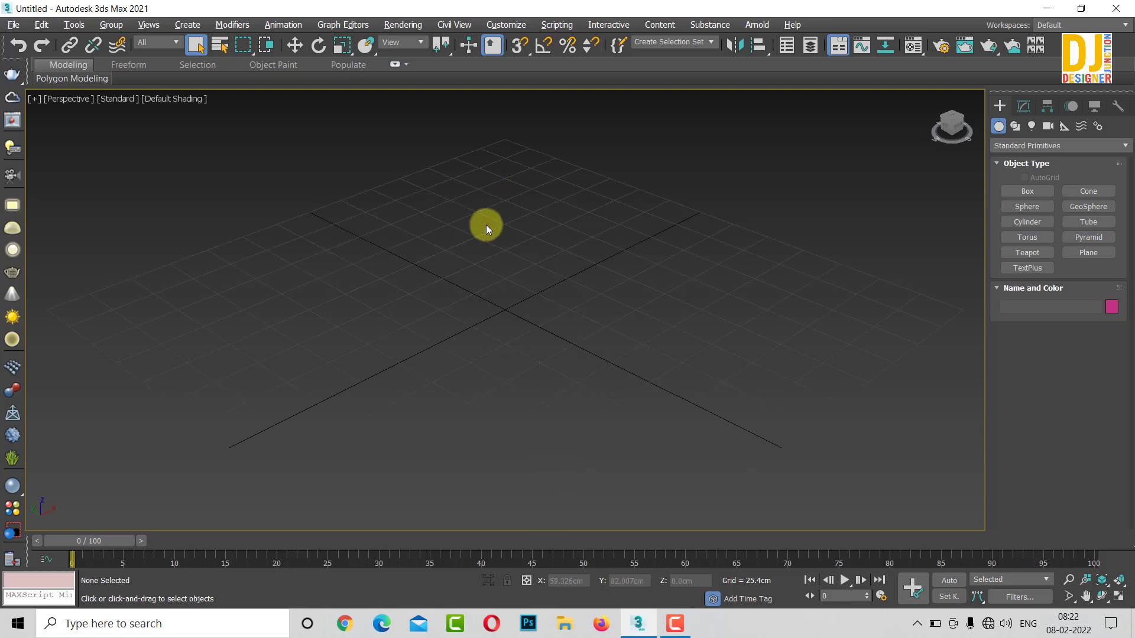